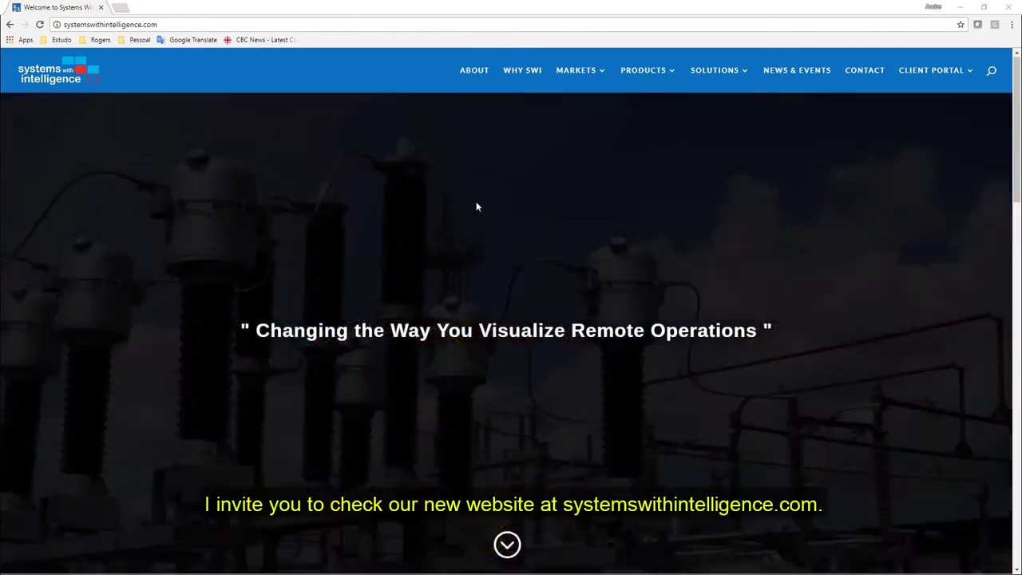
Step: Scroll through the systemswithintelligence.com home page, then go to the About Us page
scroll(476, 207, down, 7)
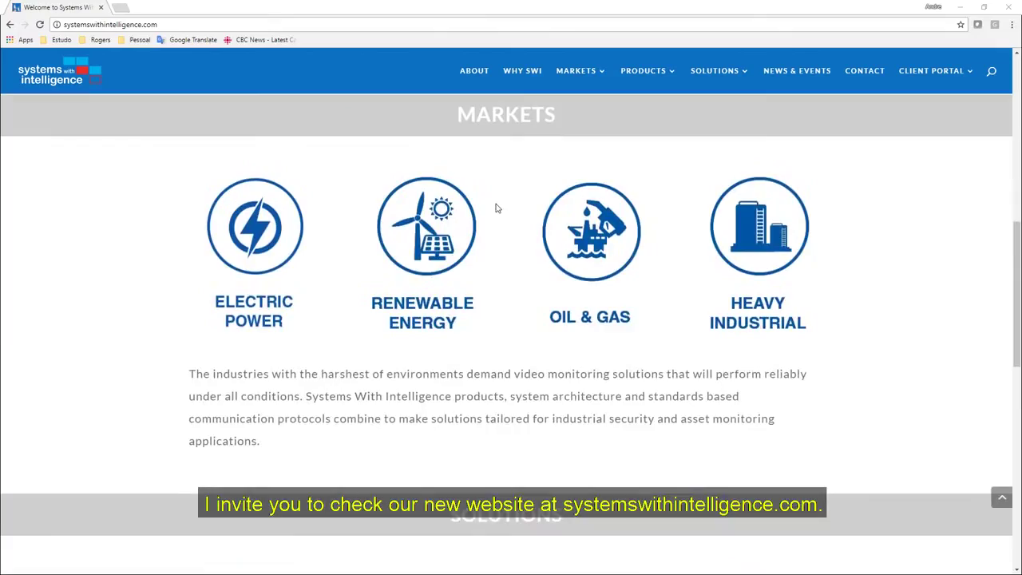
scroll(496, 204, down, 8)
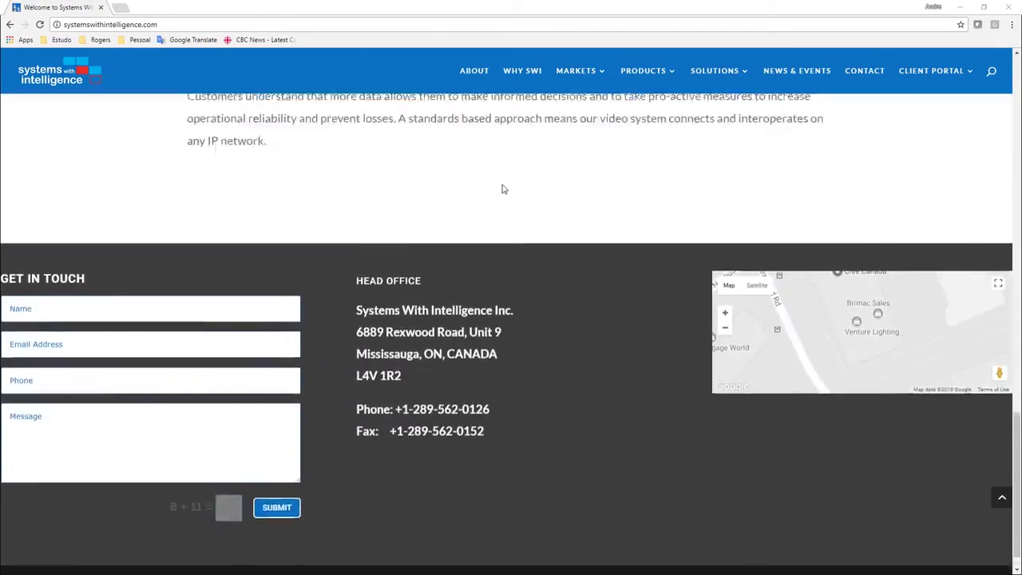
scroll(502, 189, up, 15)
click(473, 71)
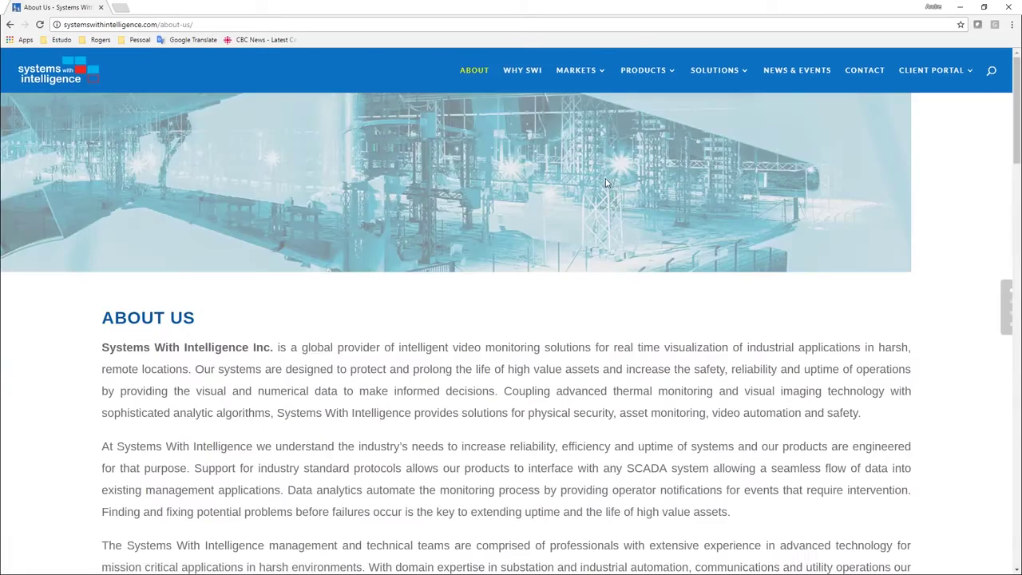
Step: Log in as admin with its password, maximize the client window, and bring up SETUP
scroll(606, 183, down, 2)
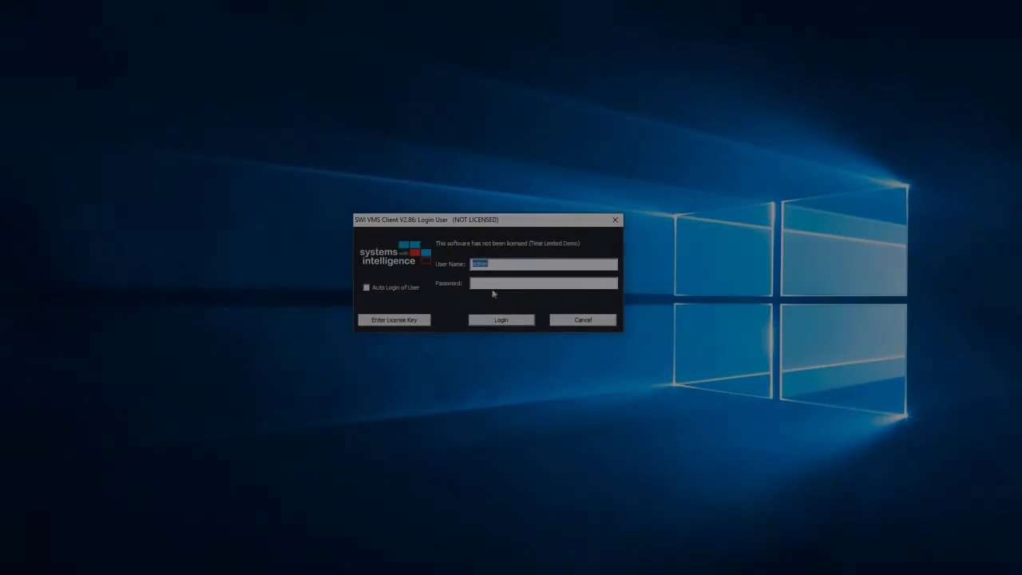
click(493, 285)
text(a)
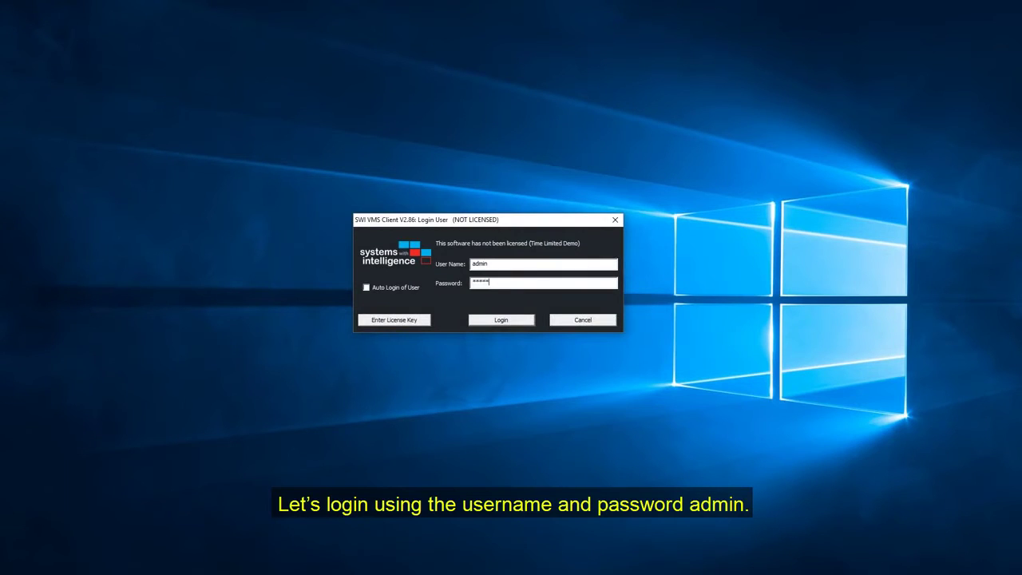
key(Return)
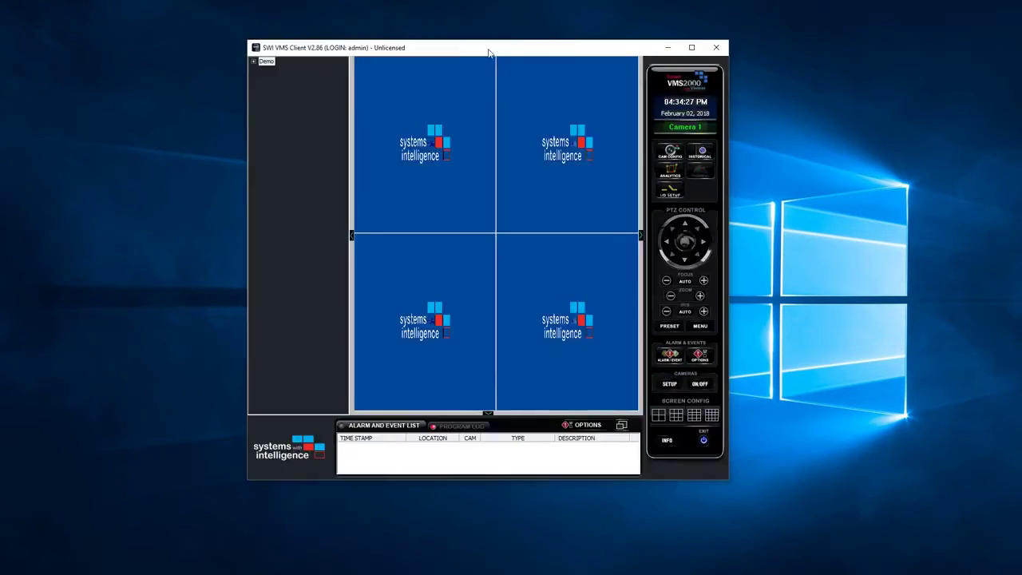
double_click(490, 48)
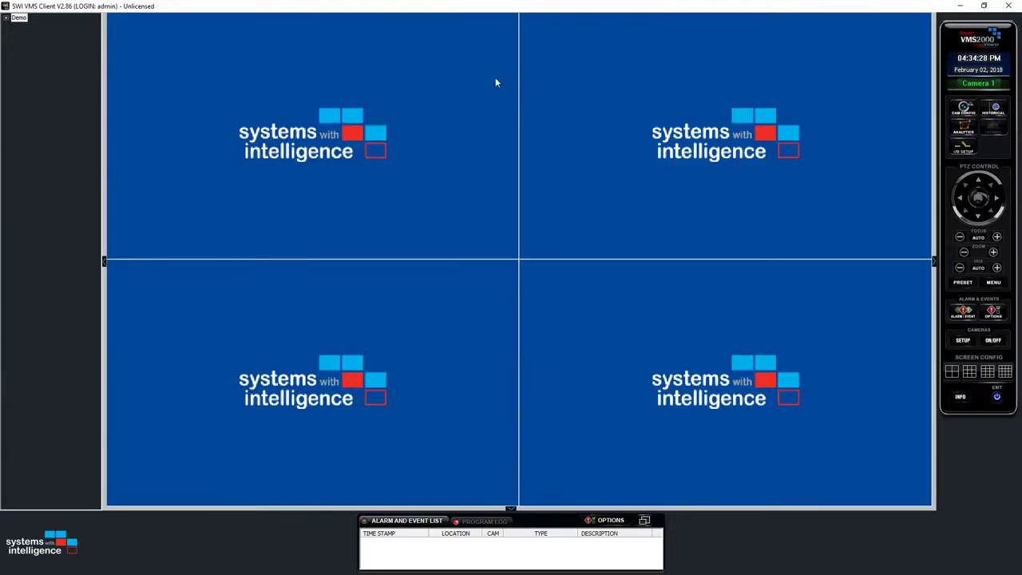
click(961, 340)
Step: Open Edit User Accounts to view the admin account's password and permissions
click(530, 336)
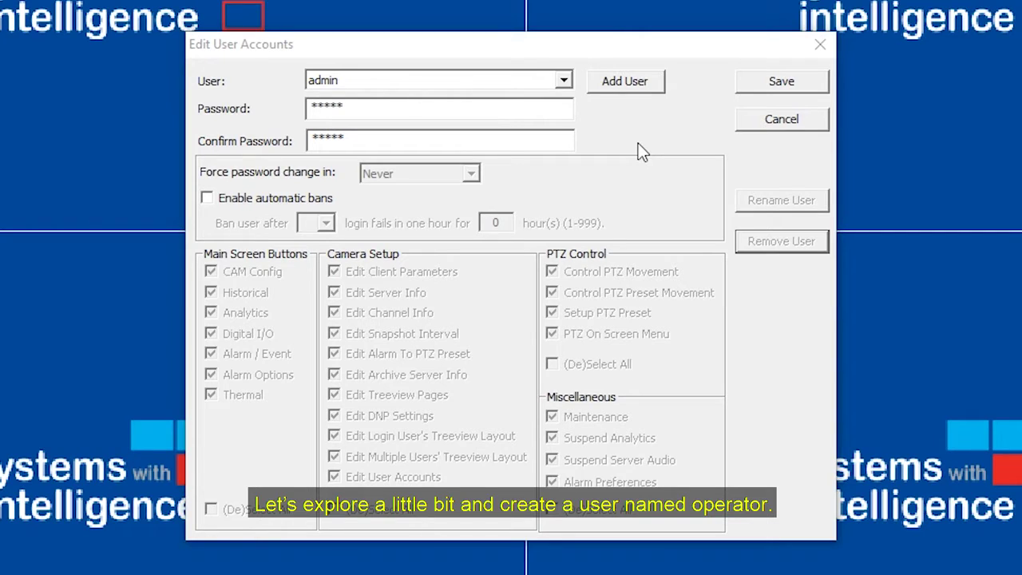
Step: Add a user named operator and enter its password in Password and Confirm Password
click(645, 89)
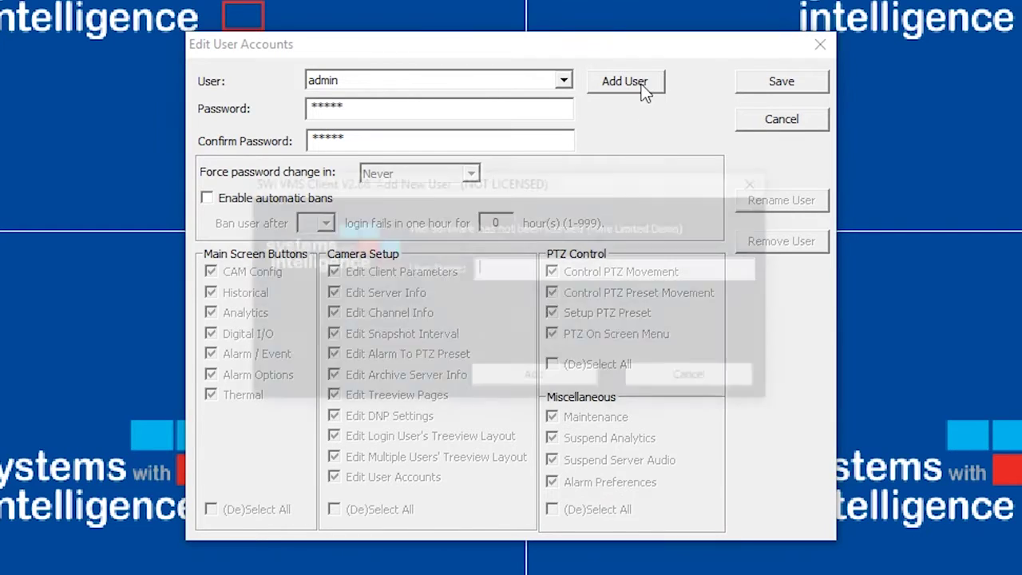
text(o)
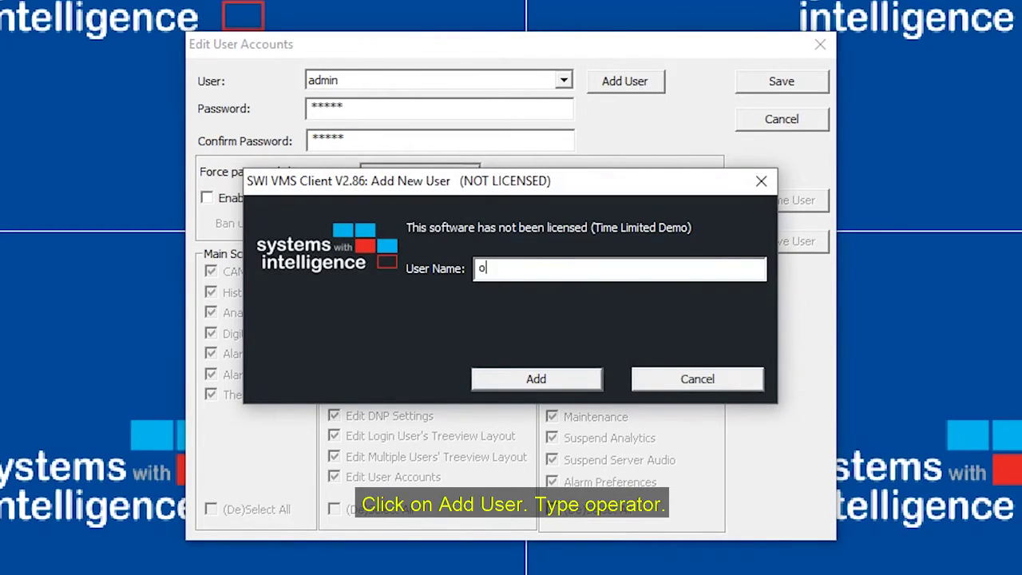
text(perator)
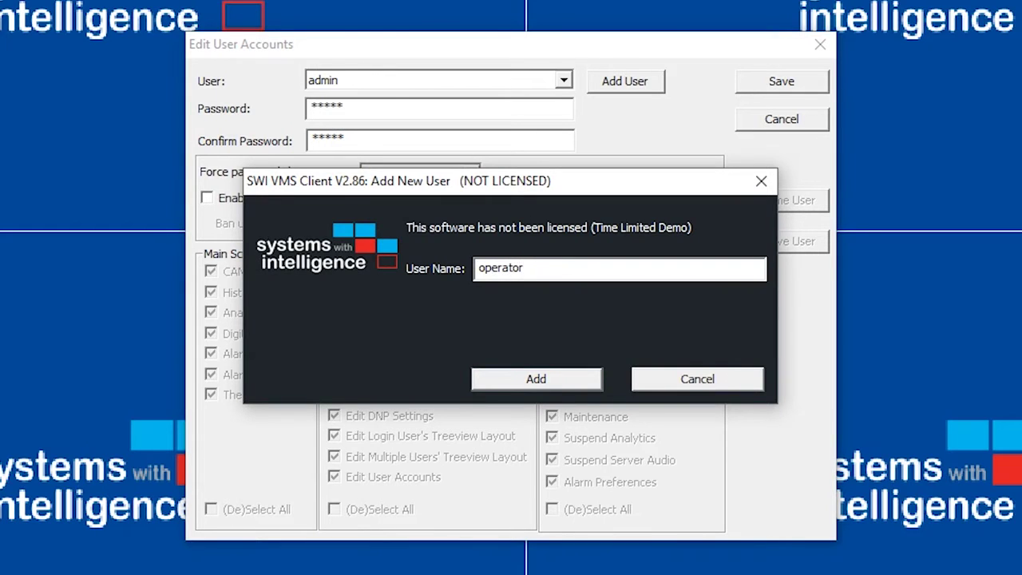
key(Return)
key(Return)
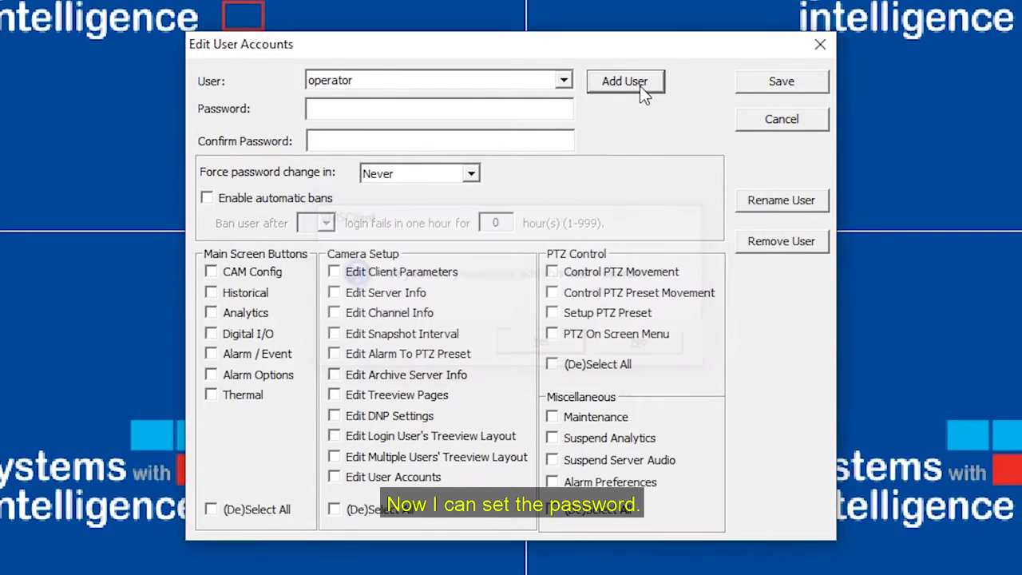
click(396, 112)
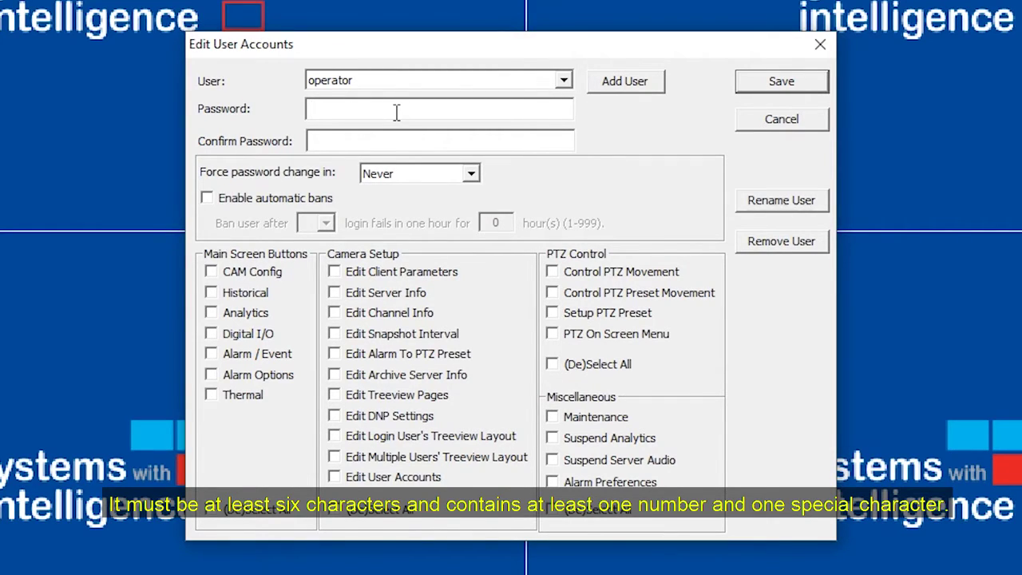
text(o)
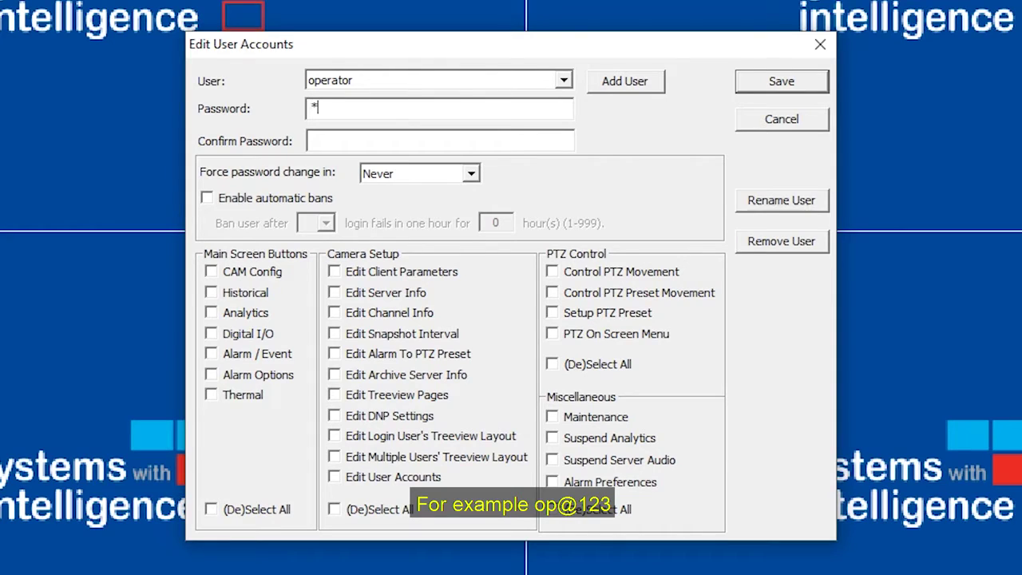
text(p@123)
key(Tab)
text(op@1)
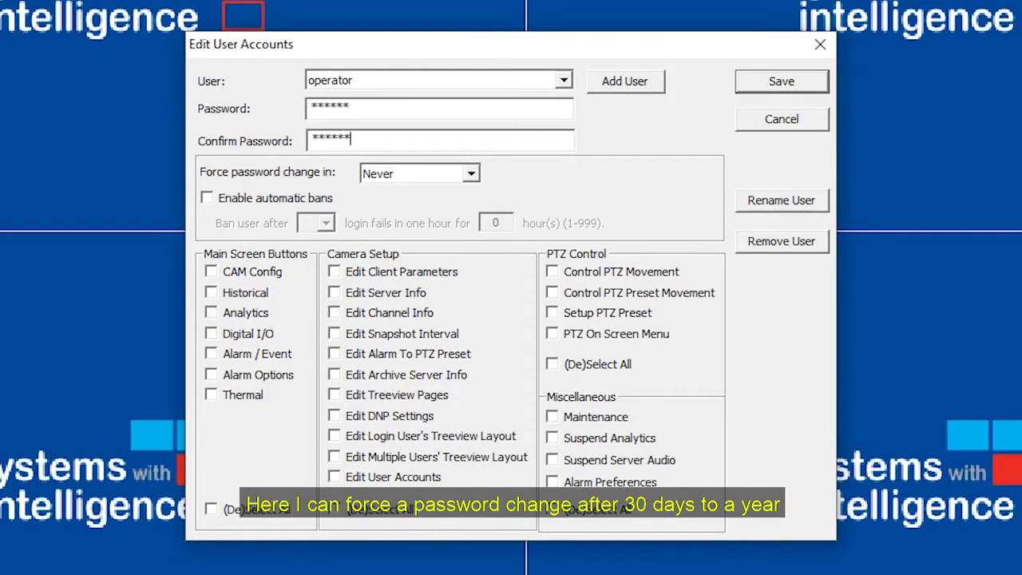
Step: Keep forced password change at Never; enable automatic bans after 2 failed logins for 5 hours
click(469, 175)
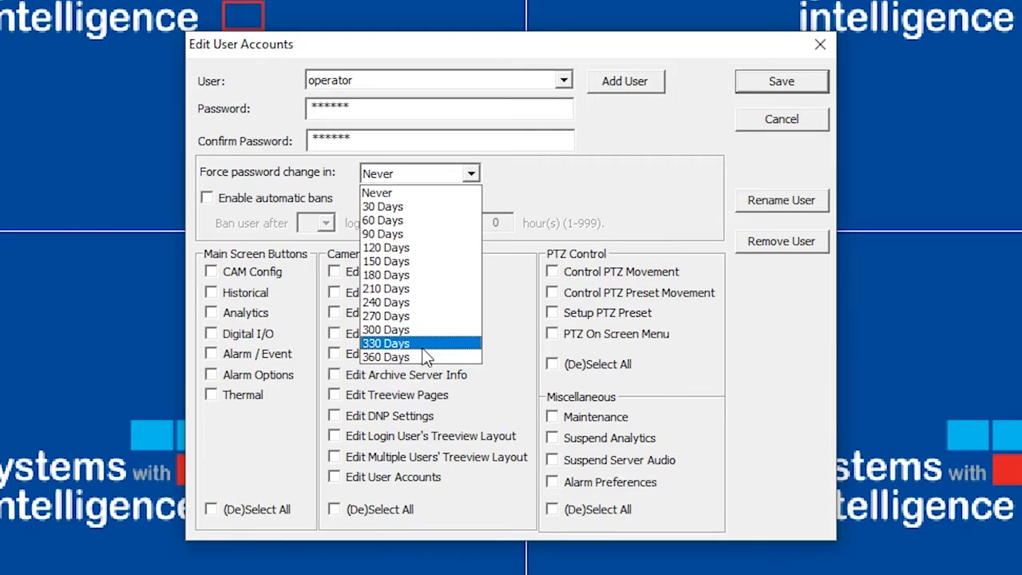
click(256, 190)
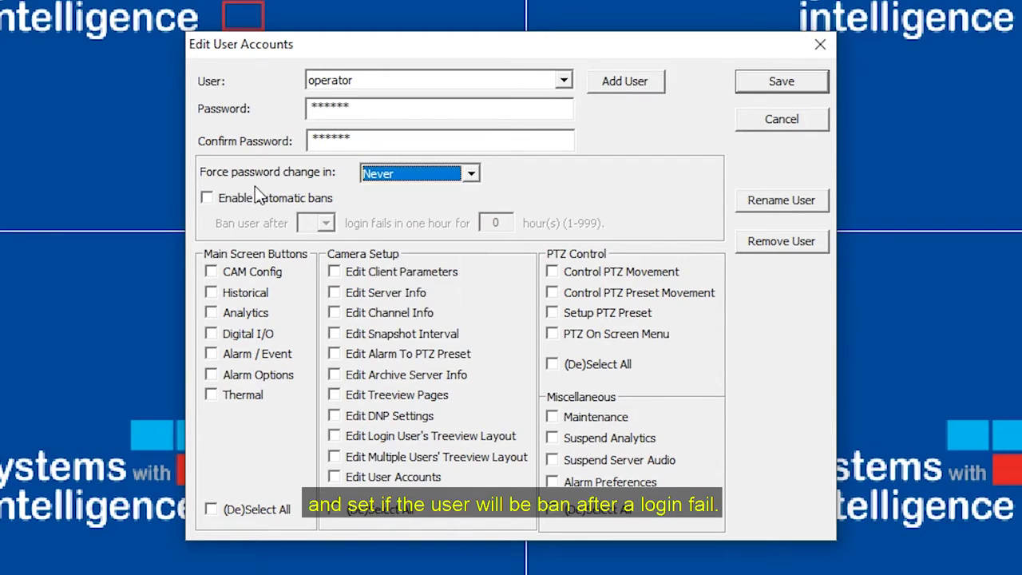
click(209, 198)
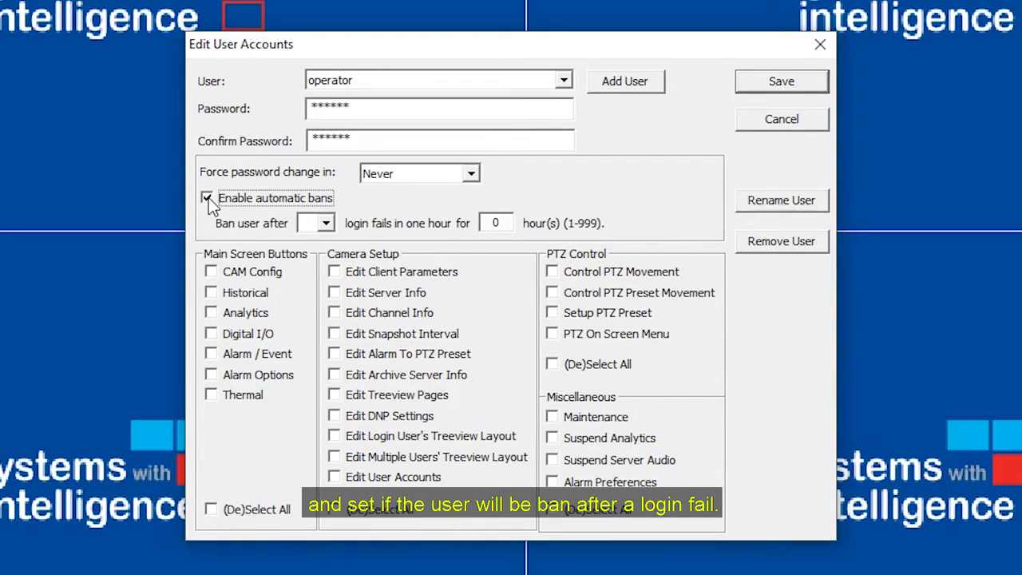
click(325, 224)
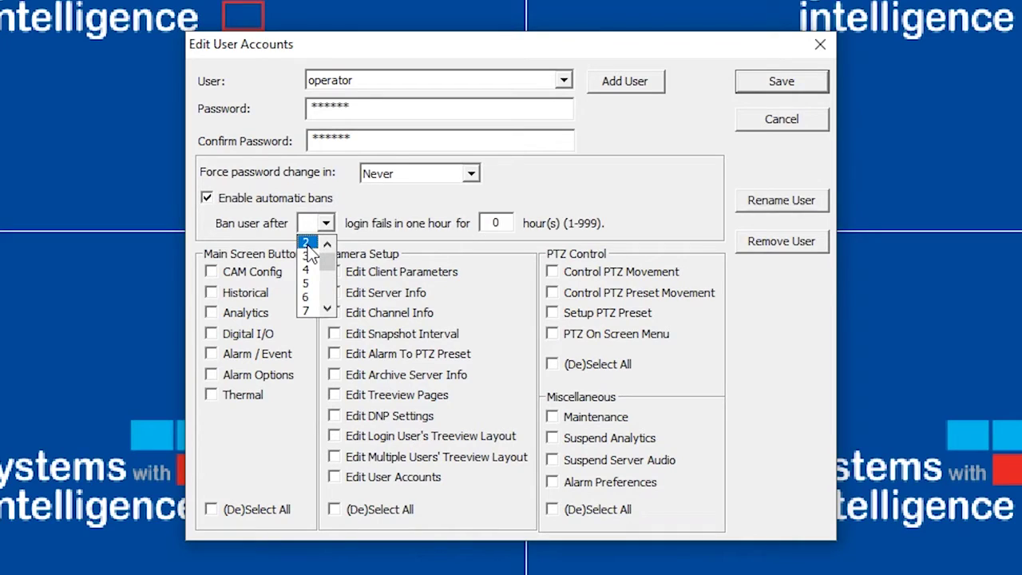
click(305, 242)
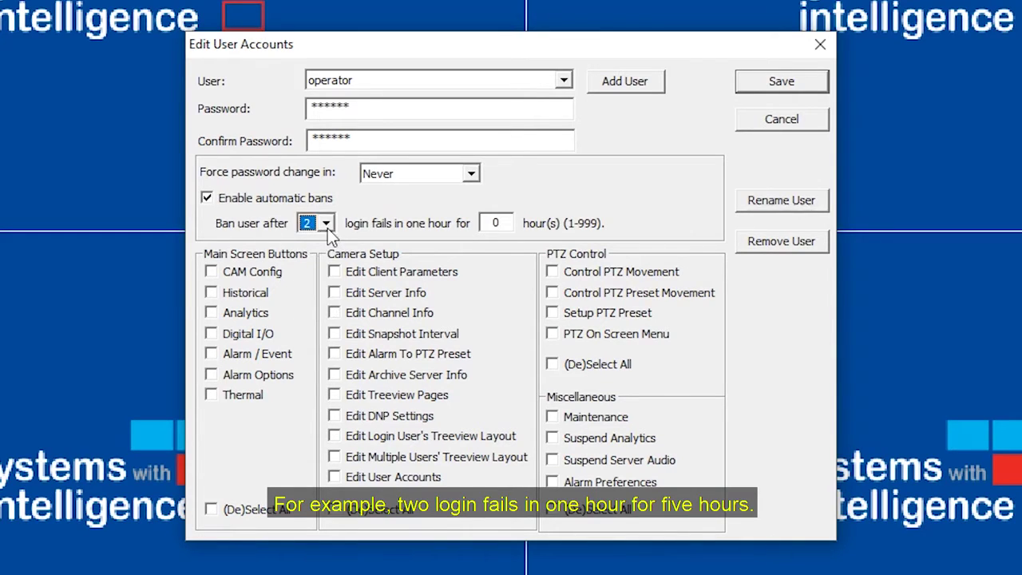
click(495, 224)
text(5)
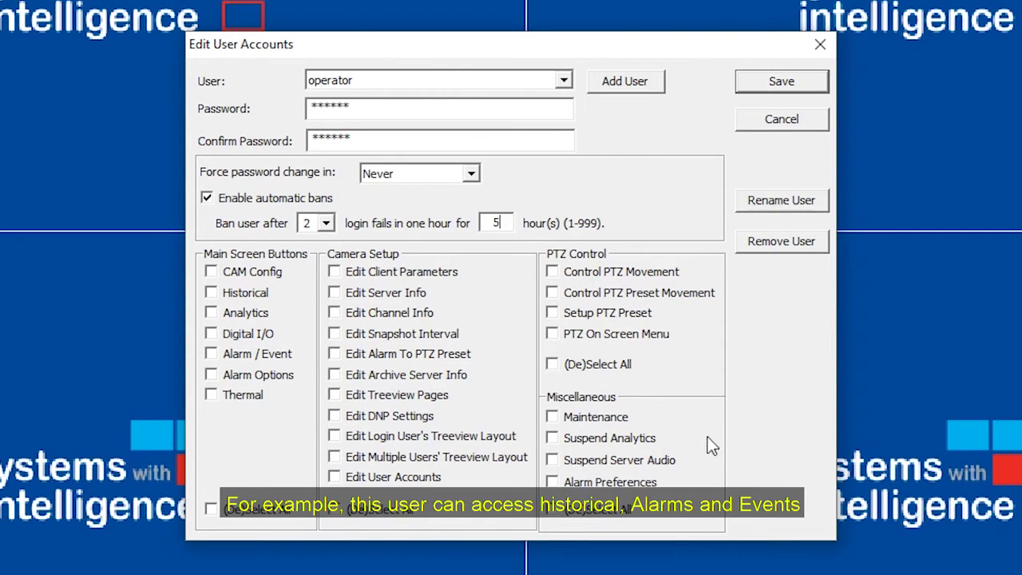
Step: Grant operator Historical, Alarm / Event, Control PTZ Movement and PTZ Preset Movement, then save
click(214, 293)
click(215, 357)
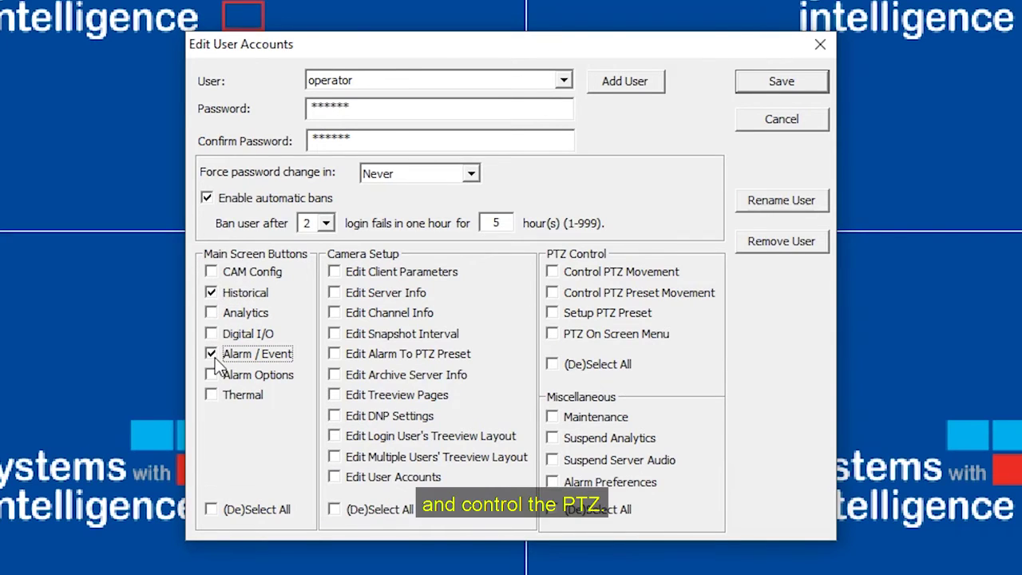
click(553, 271)
click(553, 293)
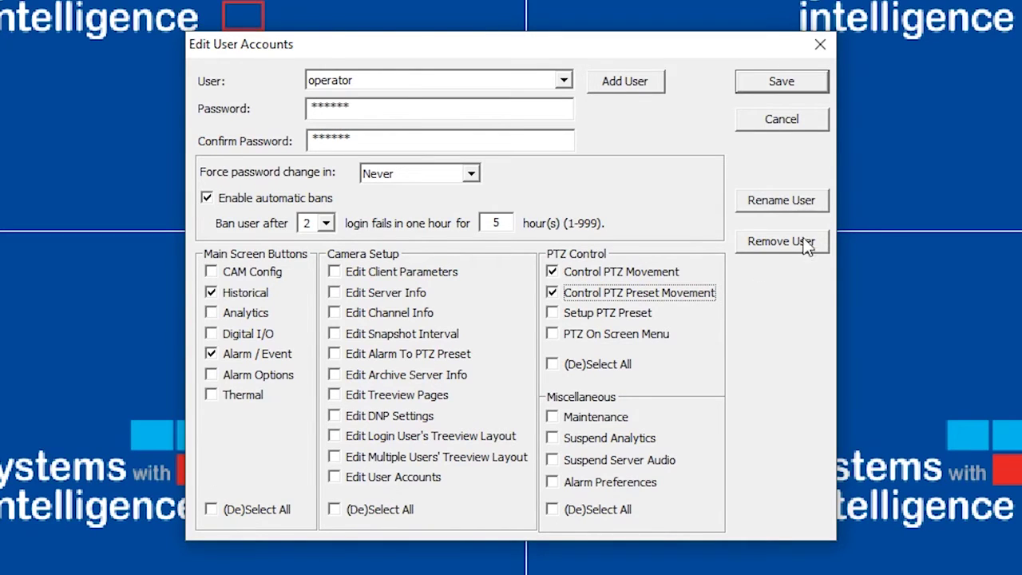
click(802, 90)
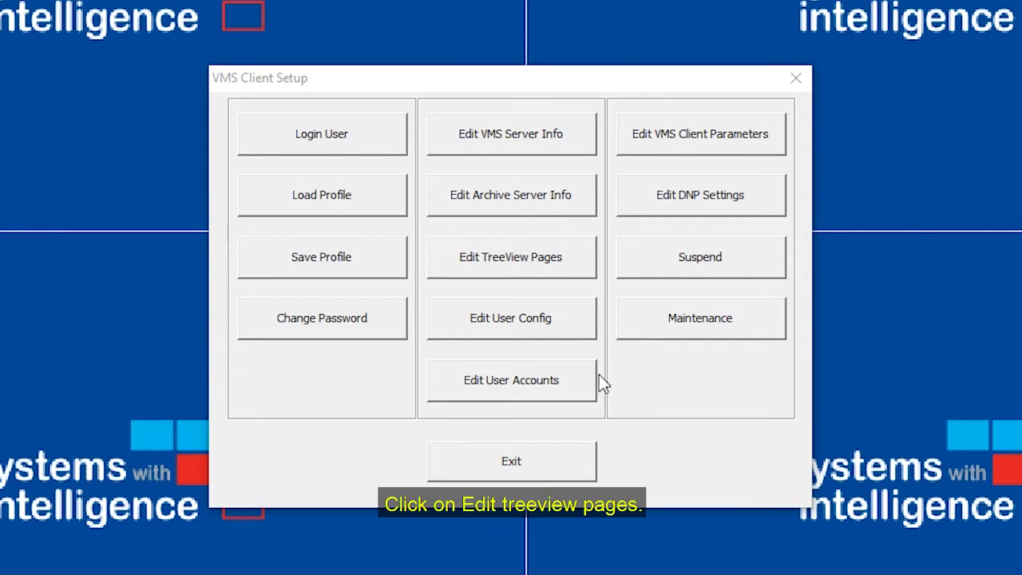
Step: Create a new treeview page named OPview
click(536, 265)
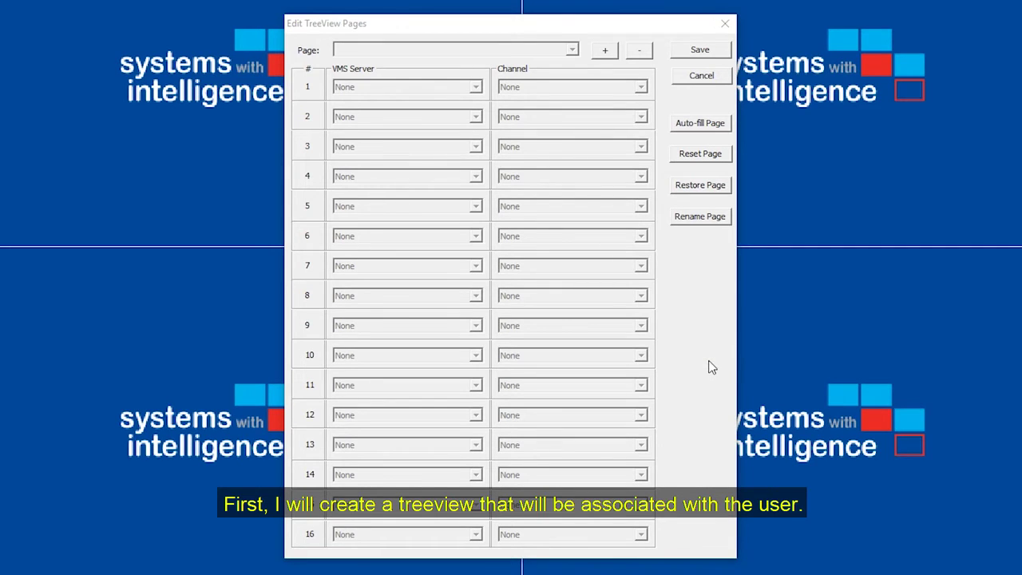
click(605, 51)
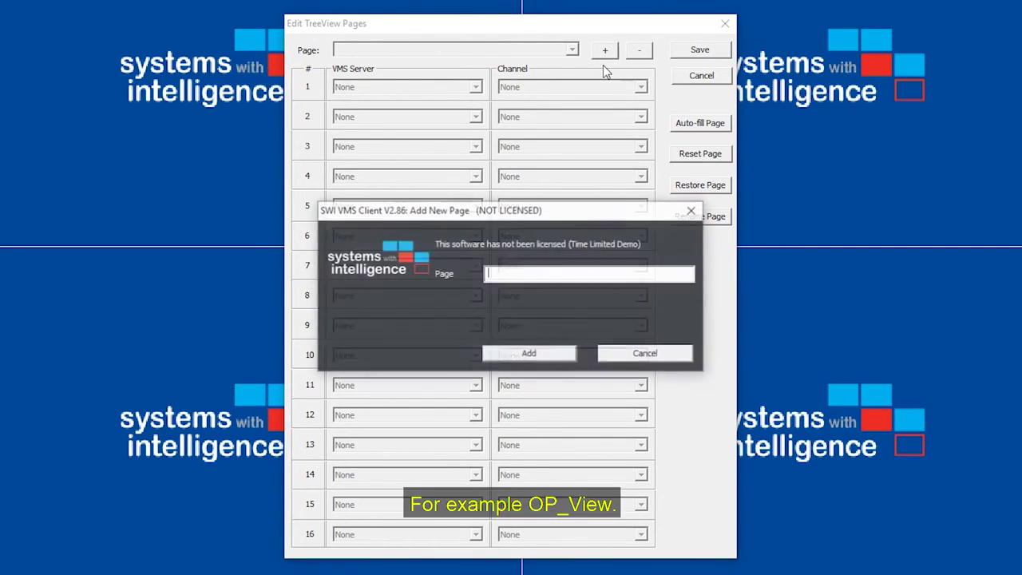
text(OPv)
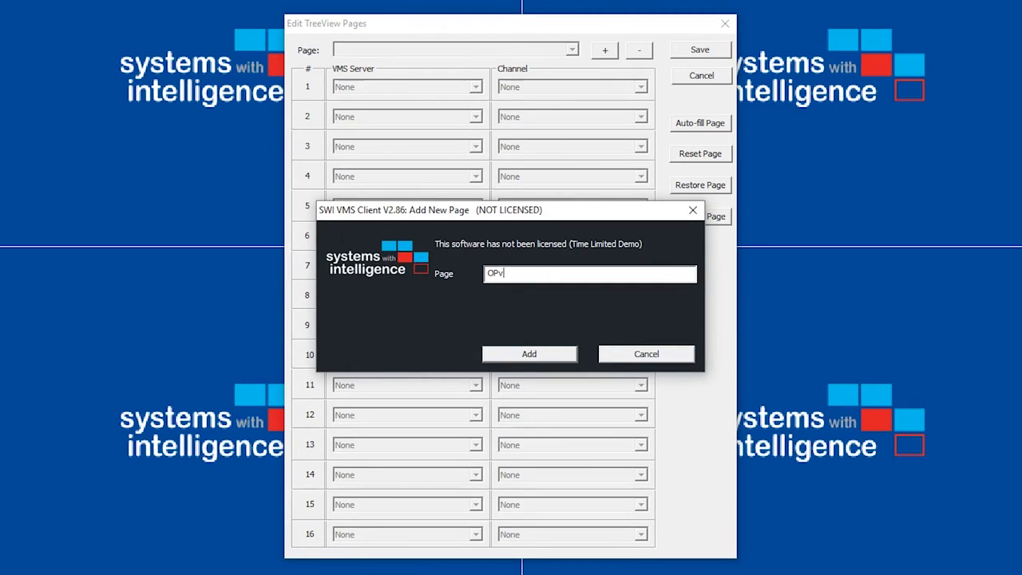
text(iew)
key(Return)
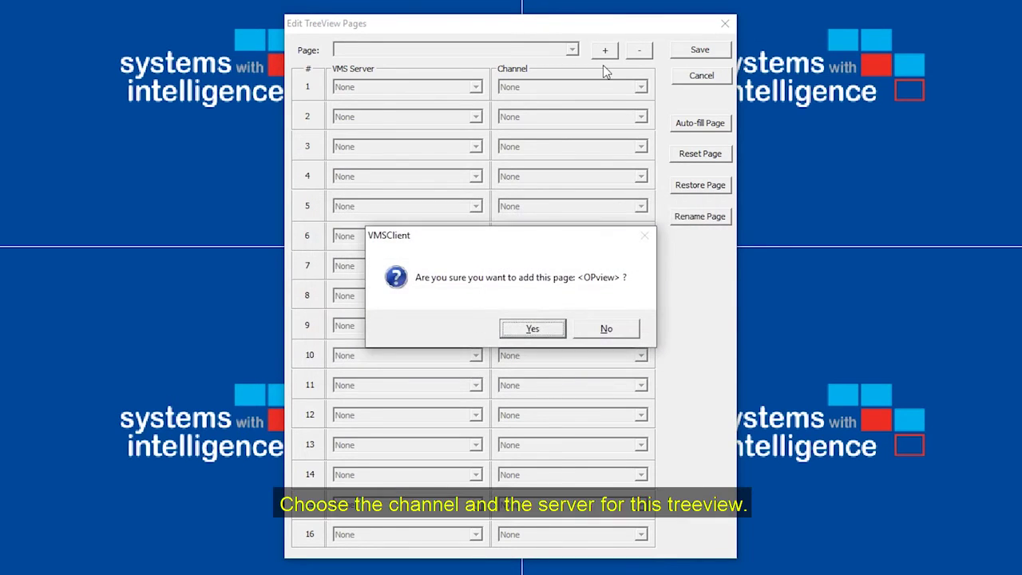
key(Return)
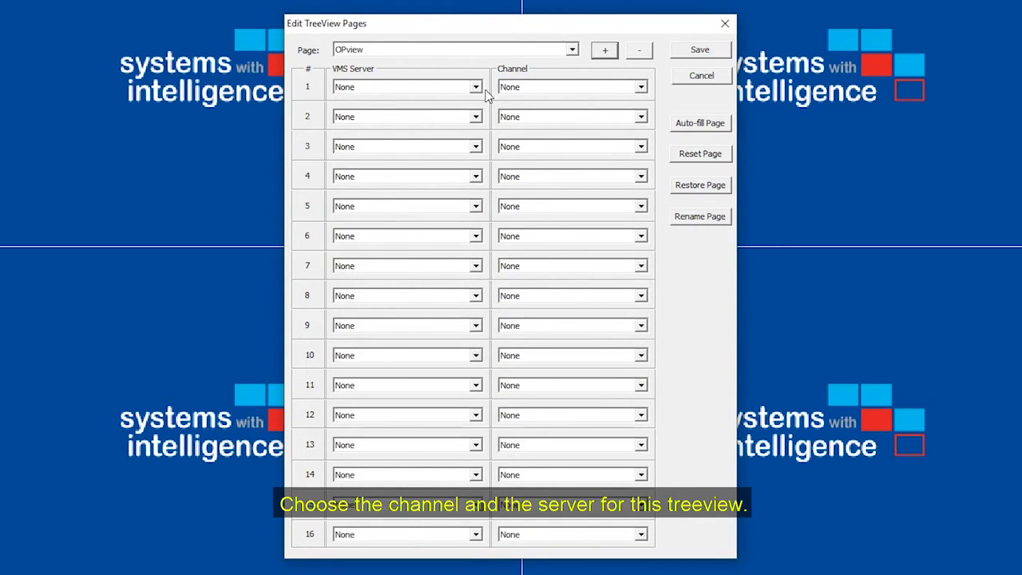
Step: Set OPview rows 1 and 2 to Demo_DVS CH 1 and CH 6, and save the page
click(475, 87)
click(473, 111)
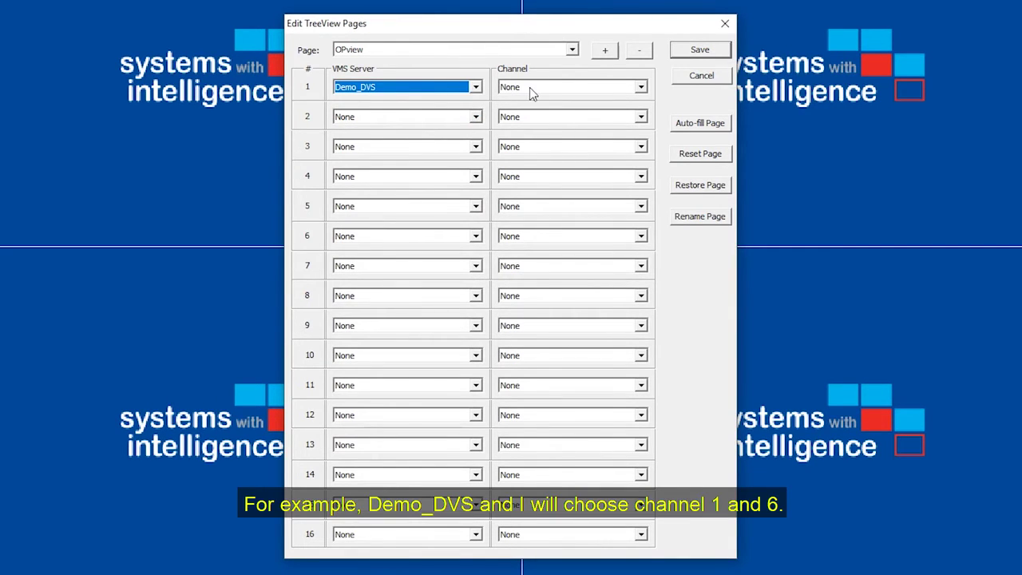
click(529, 87)
click(523, 111)
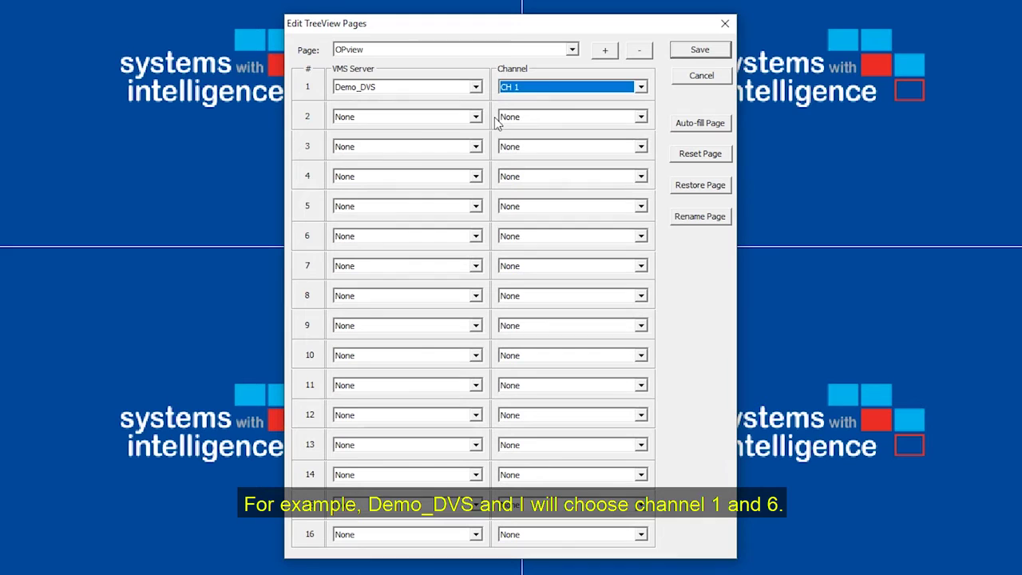
click(457, 118)
click(452, 142)
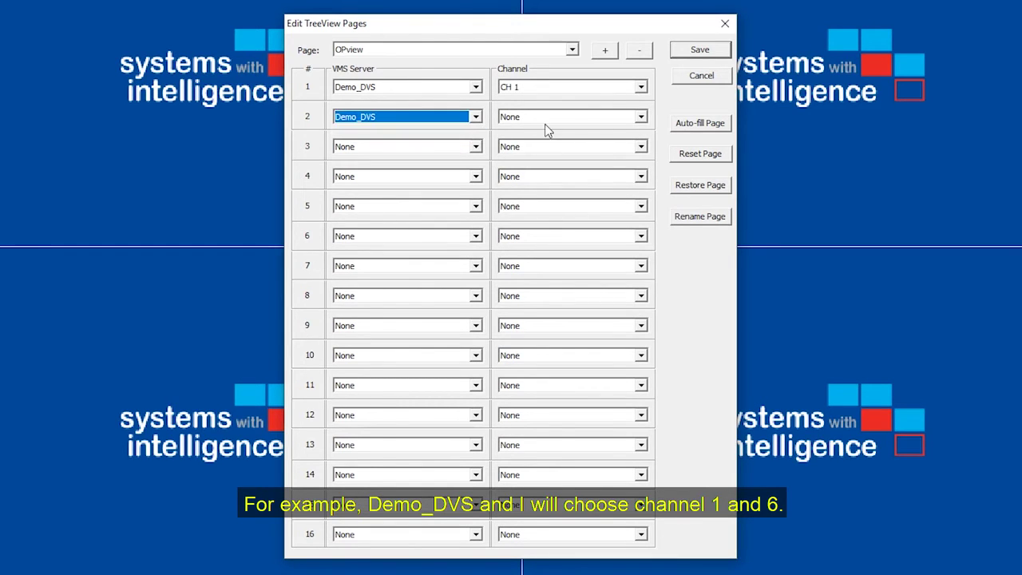
click(550, 118)
click(528, 190)
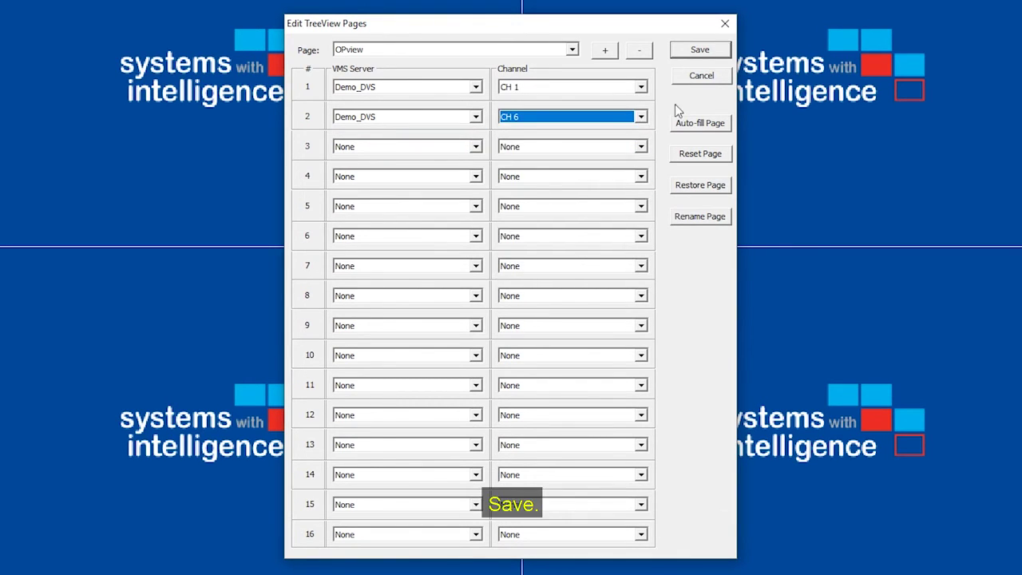
click(696, 52)
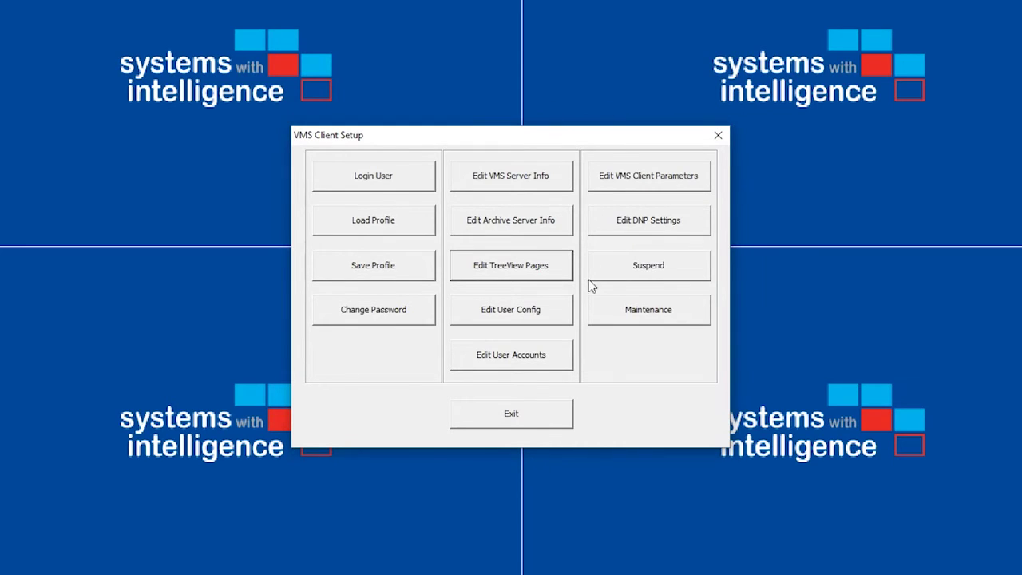
Step: In Edit User Config, give the operator user OPview as TreeView Layout 1 and save
click(543, 317)
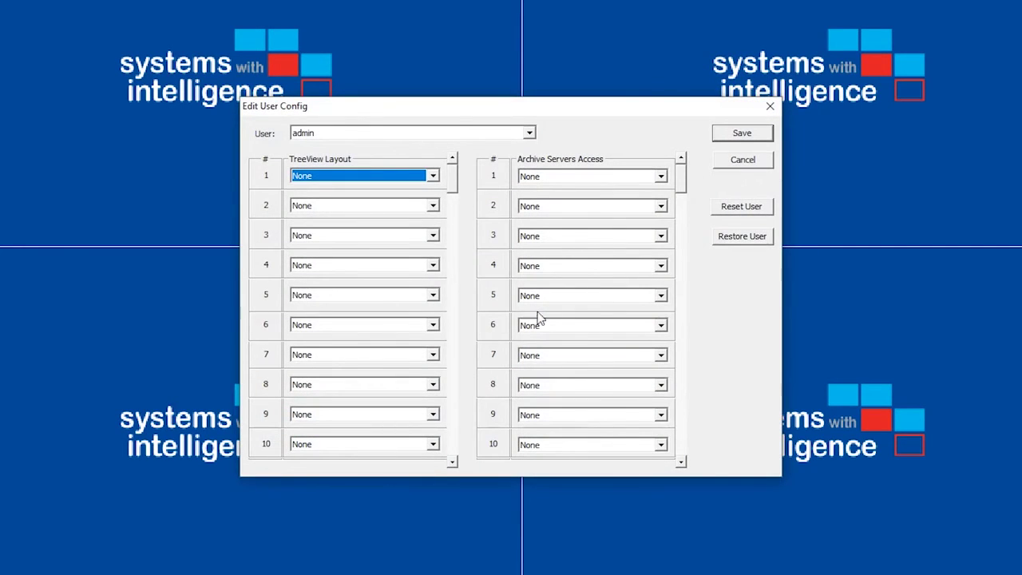
click(530, 134)
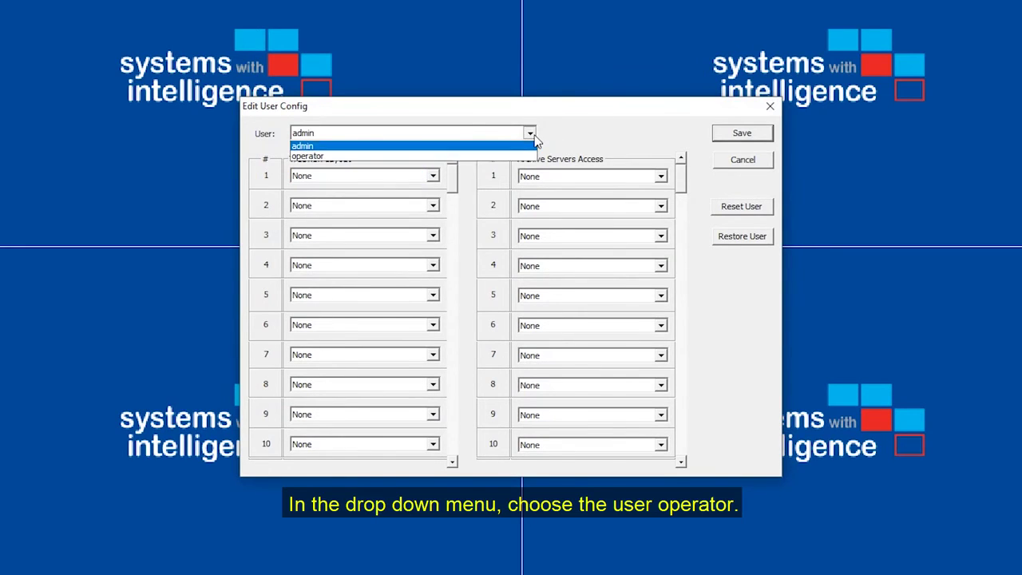
click(515, 157)
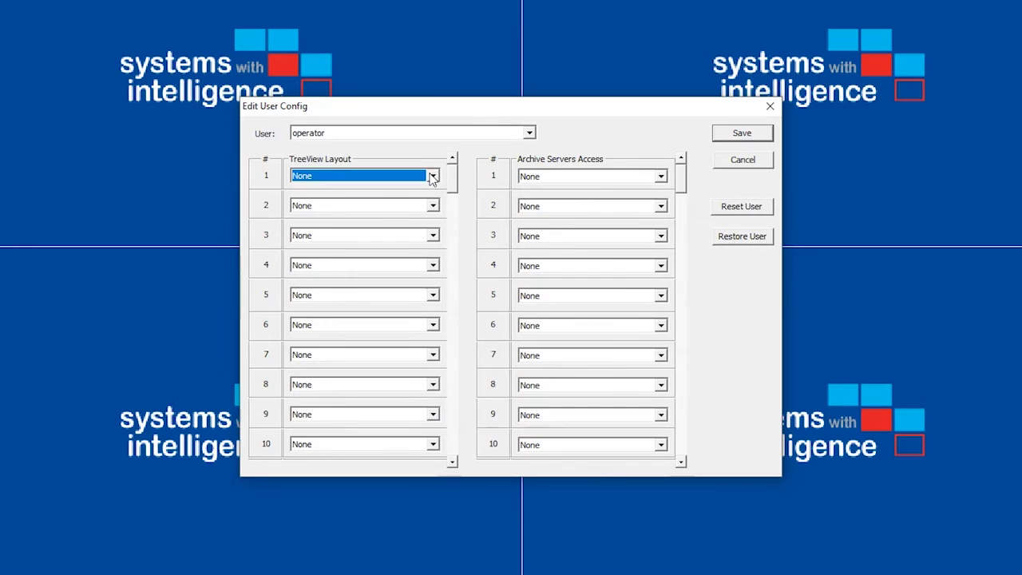
click(431, 177)
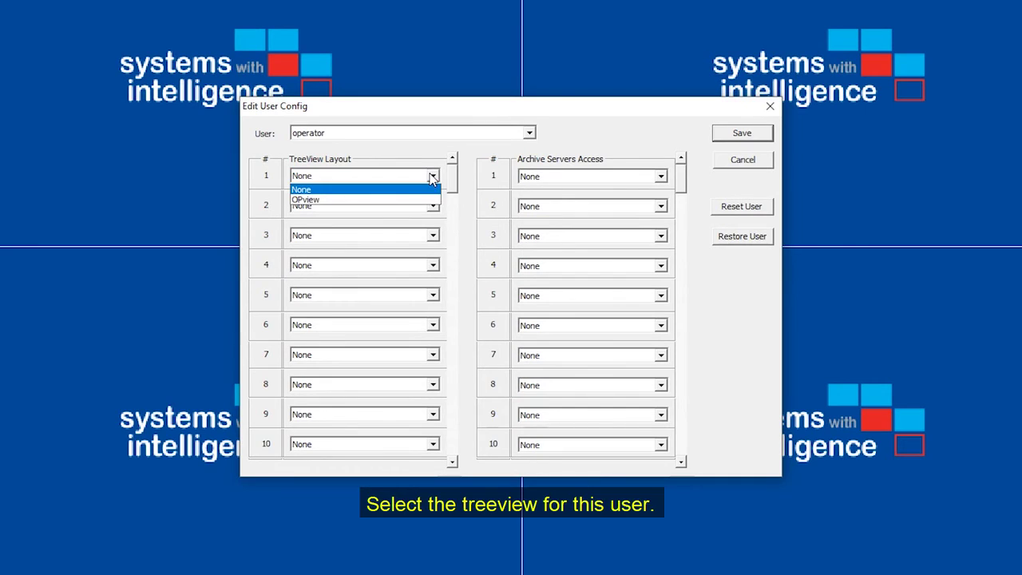
click(399, 200)
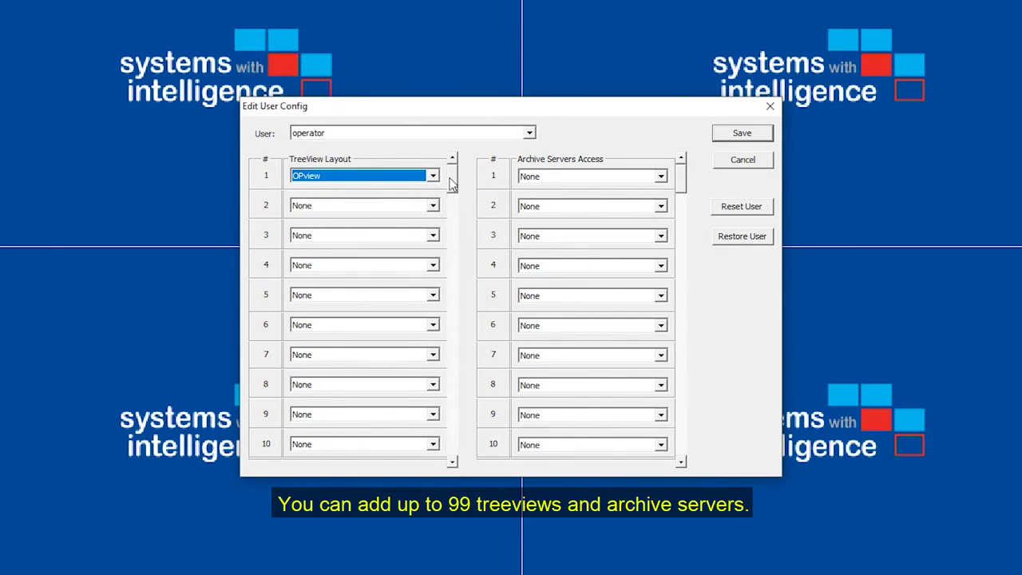
mouse_move(451, 185)
mouse_down()
mouse_move(452, 415)
mouse_move(451, 184)
mouse_up()
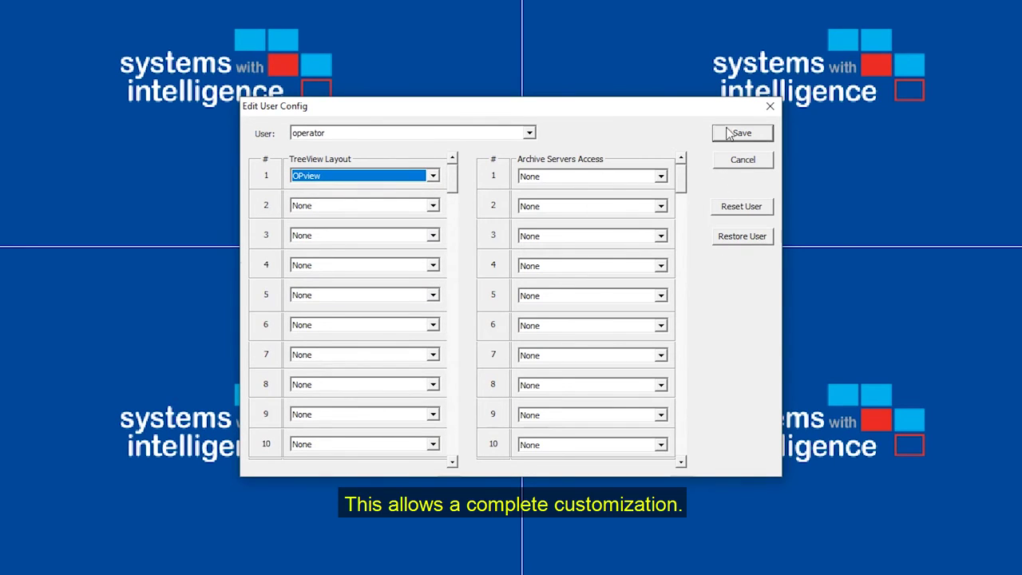
click(756, 136)
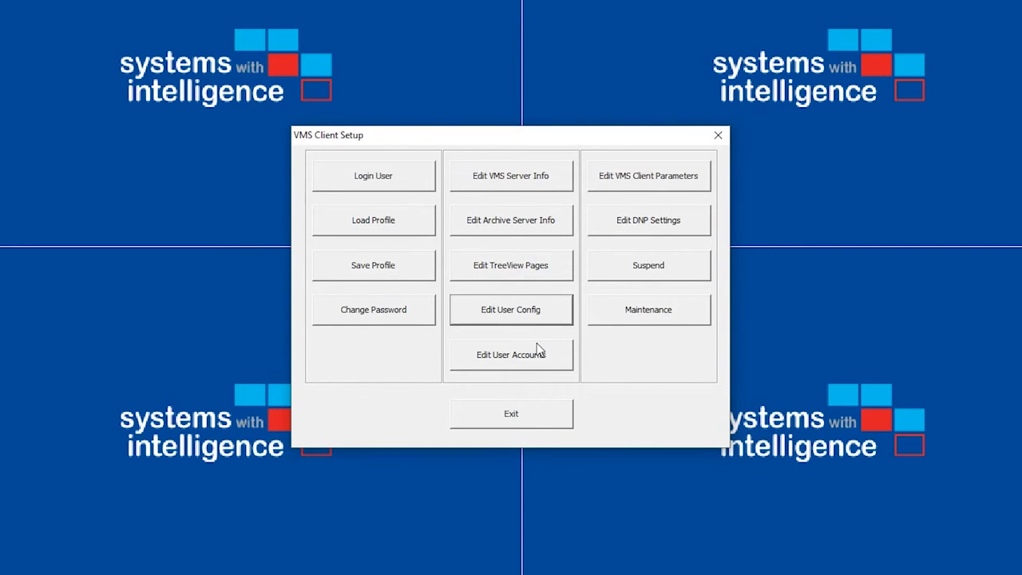
Step: Exit setup to apply changes, then log in as operator with its password
click(502, 412)
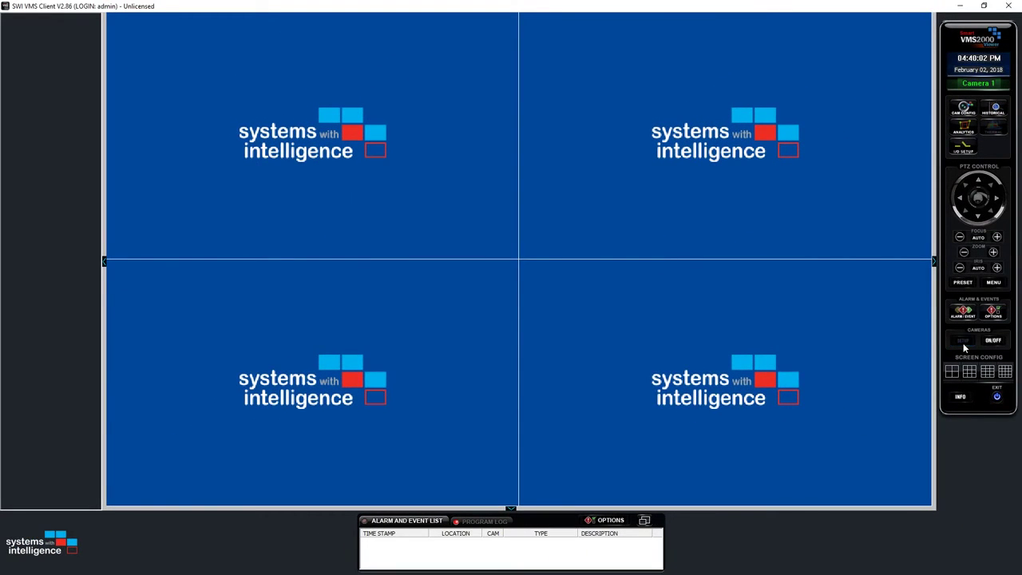
click(962, 341)
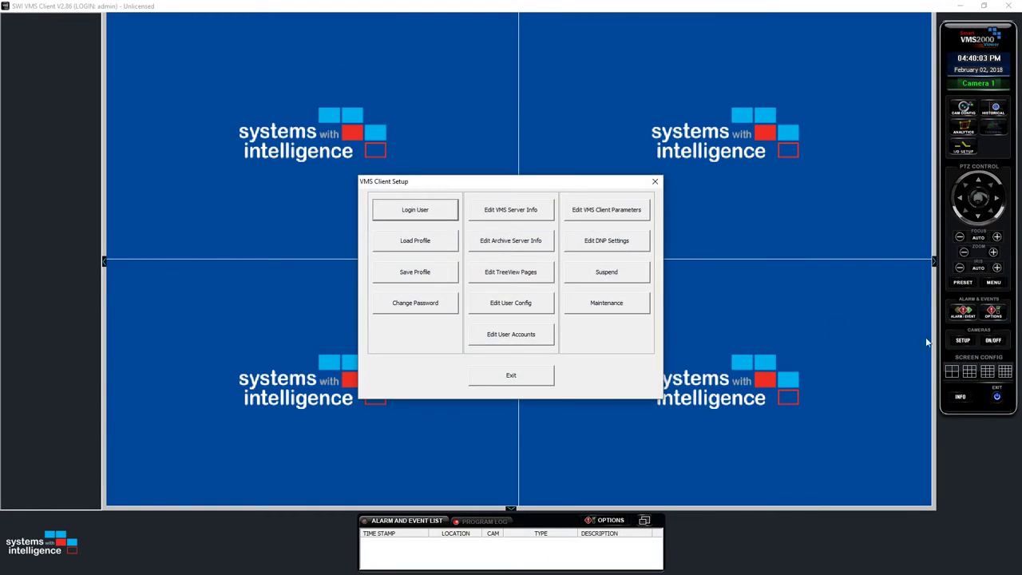
click(415, 210)
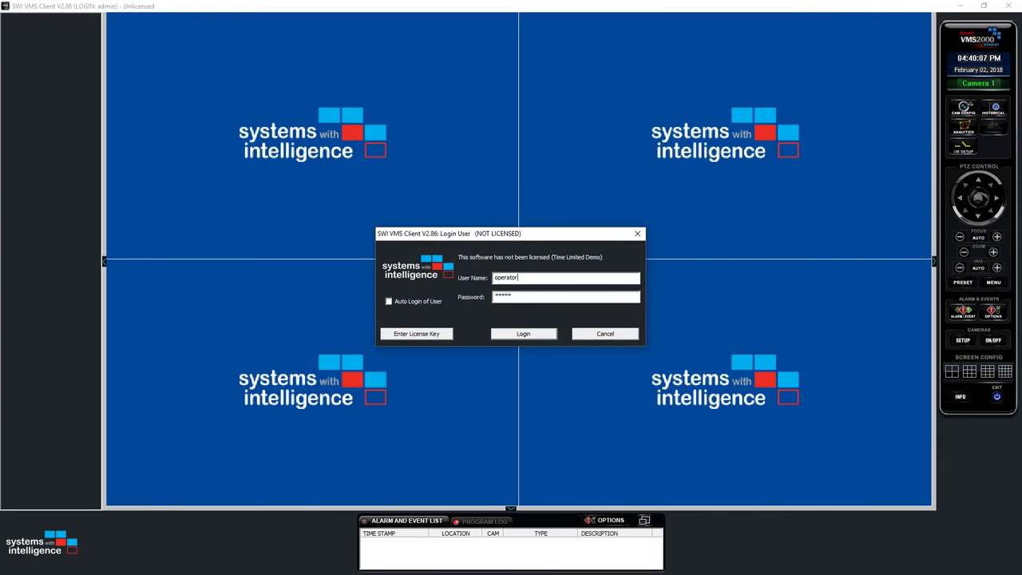
key(Tab)
text(operat)
key(Return)
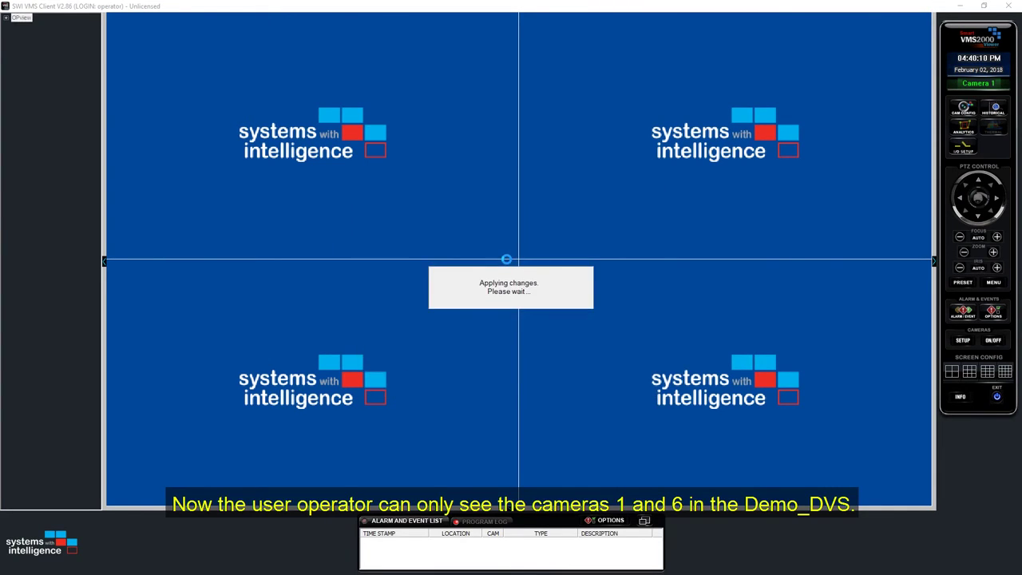
Step: Expand OPview to show CH 1 and CH 6, then open and cancel Save and Load Profile
click(6, 18)
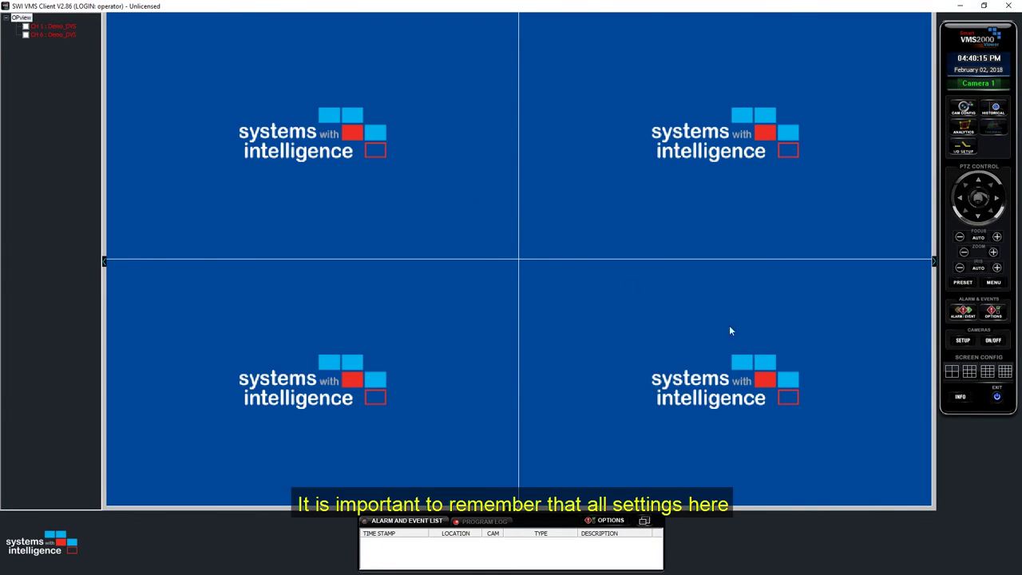
click(963, 341)
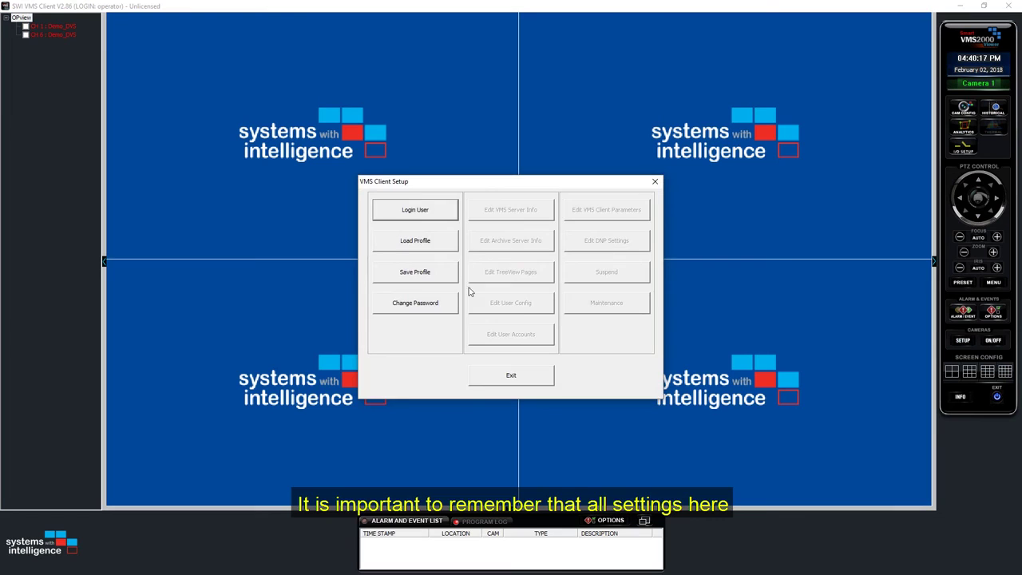
click(421, 274)
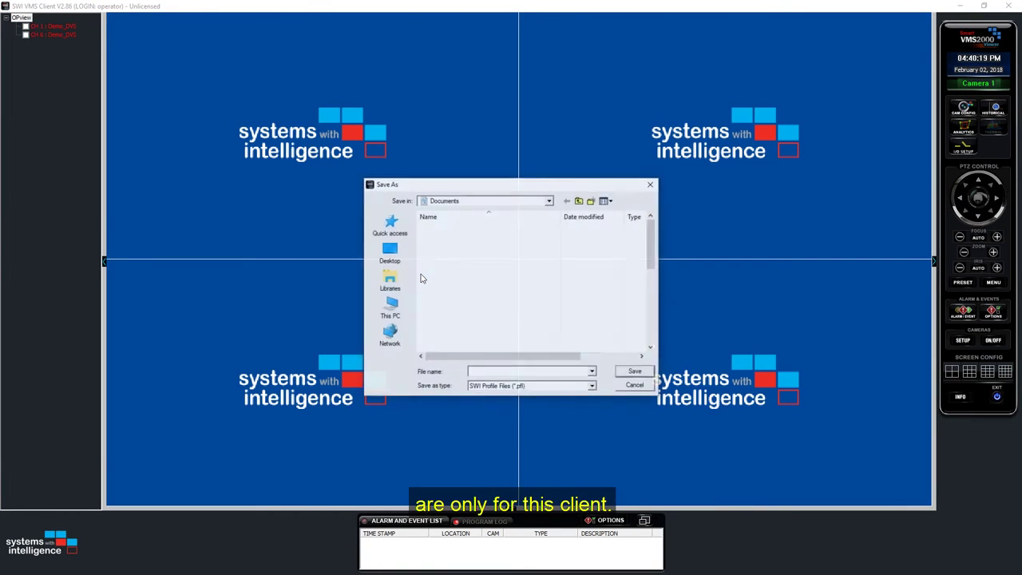
click(635, 386)
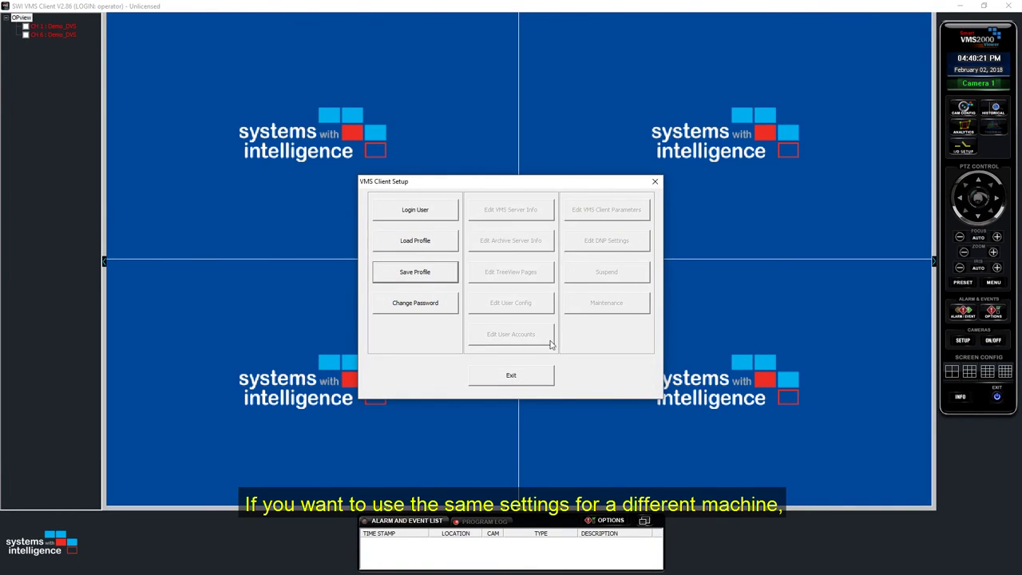
click(416, 242)
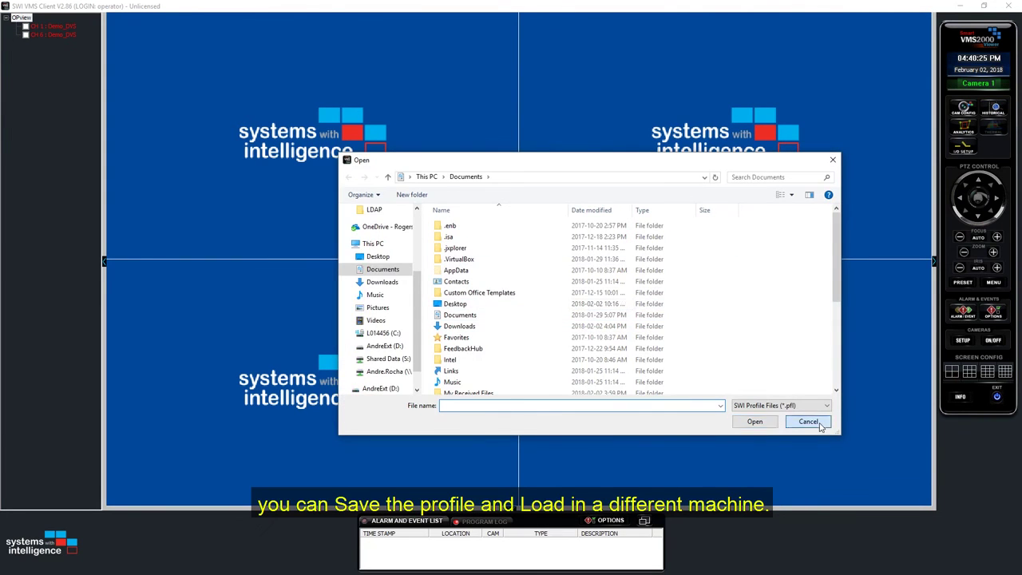
click(808, 420)
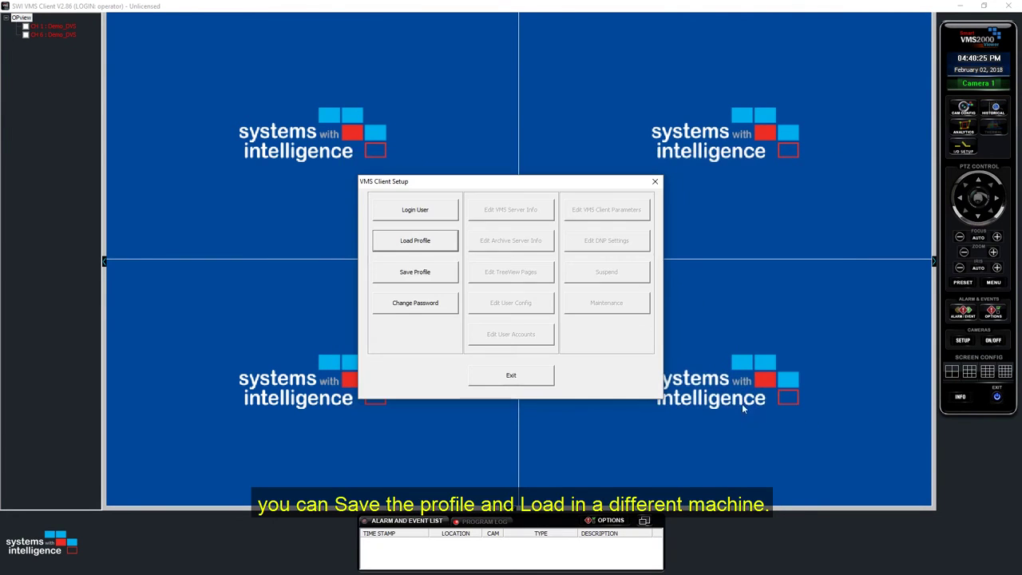
Step: Exit VMS Client Setup and close the client window to bring up the quit confirmation
click(503, 378)
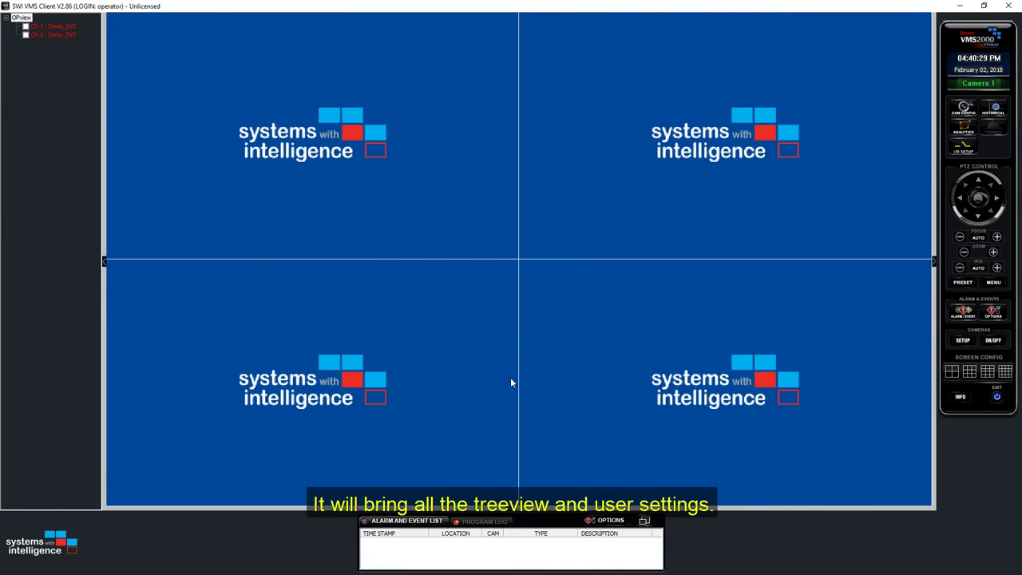
click(1011, 6)
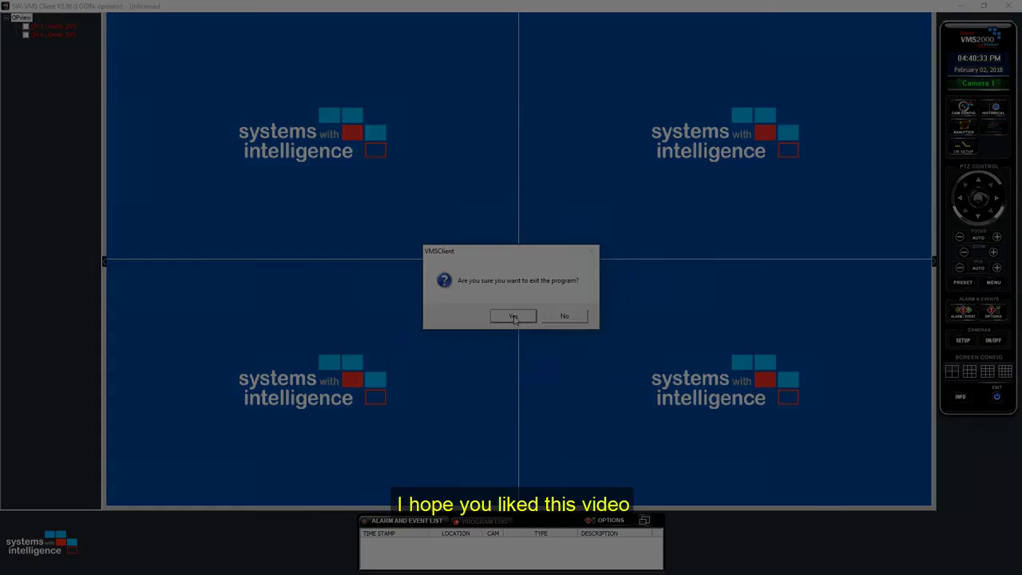